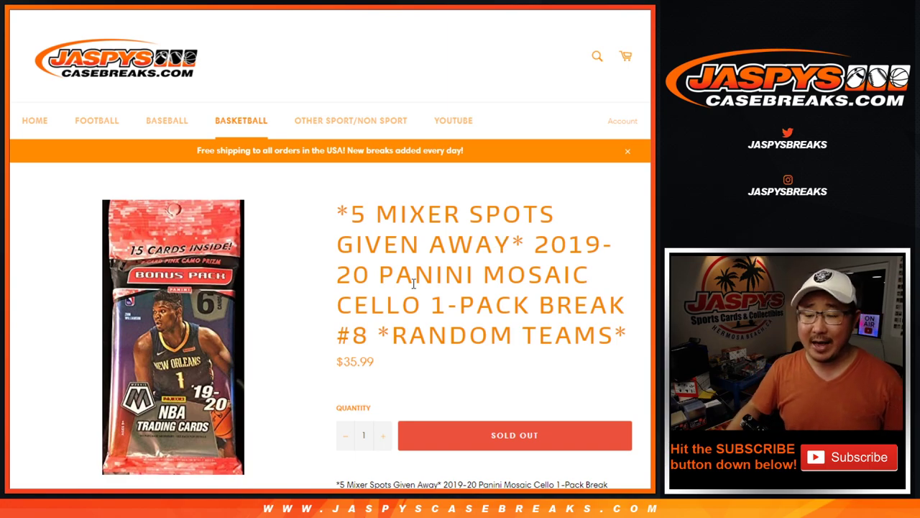
- Highlight the break number and the 30-name note, then roll two dice for 4 and 2
double_click(356, 334)
left_click(363, 335)
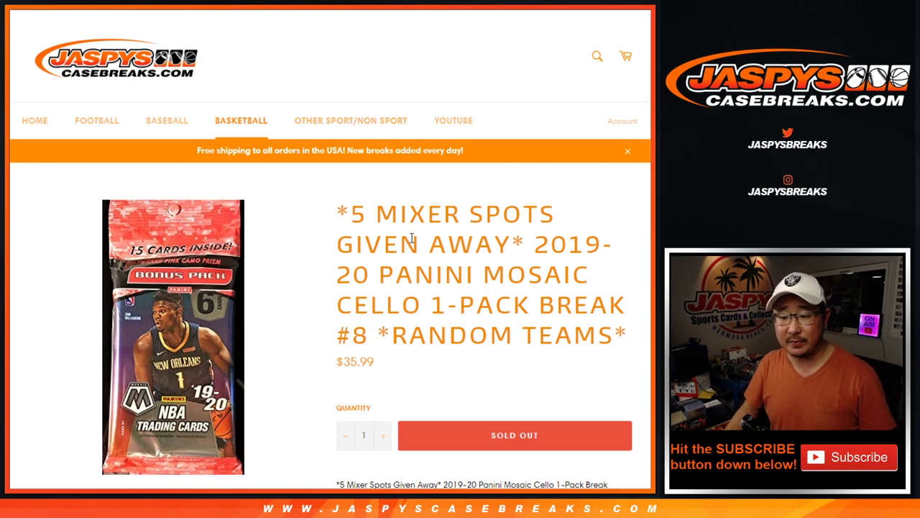
scroll(411, 236, "down", 5)
mouse_move(452, 369)
left_mouse_down()
mouse_move(544, 371)
mouse_move(503, 354)
mouse_move(576, 369)
left_mouse_up()
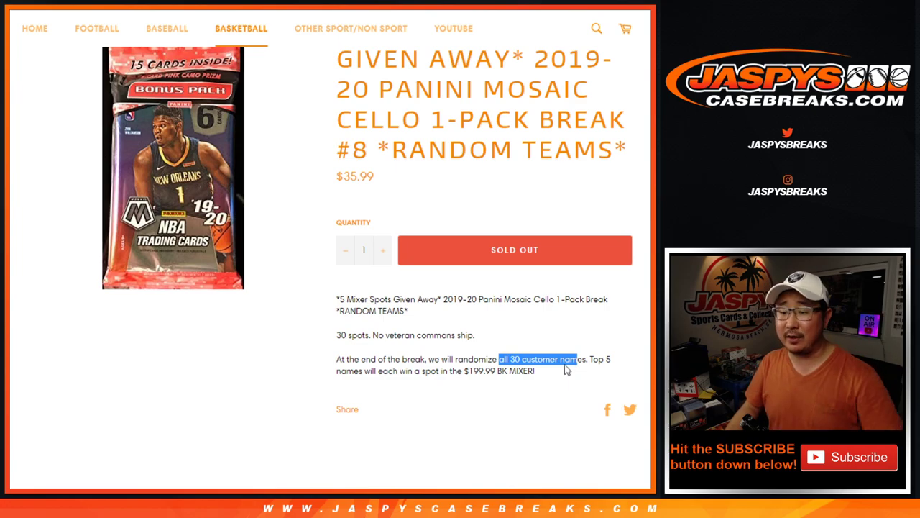
left_click(579, 358)
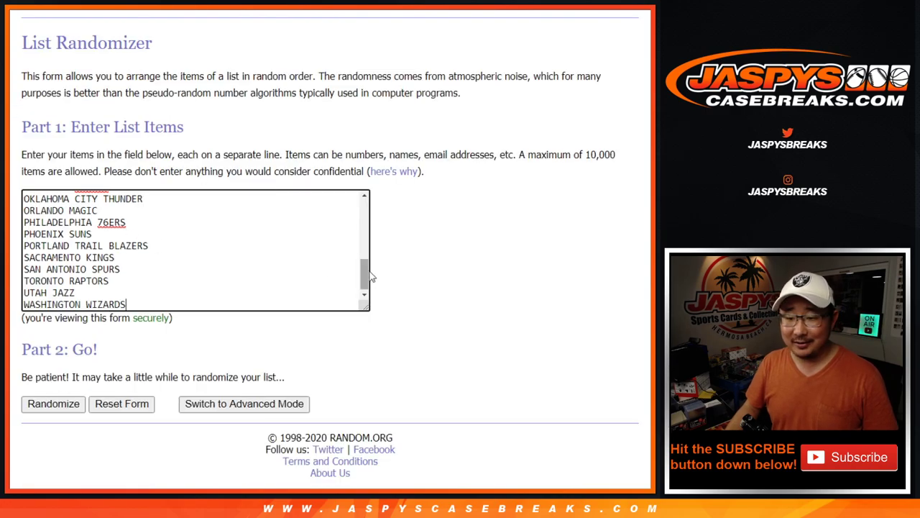
left_click_drag(364, 274, 363, 204)
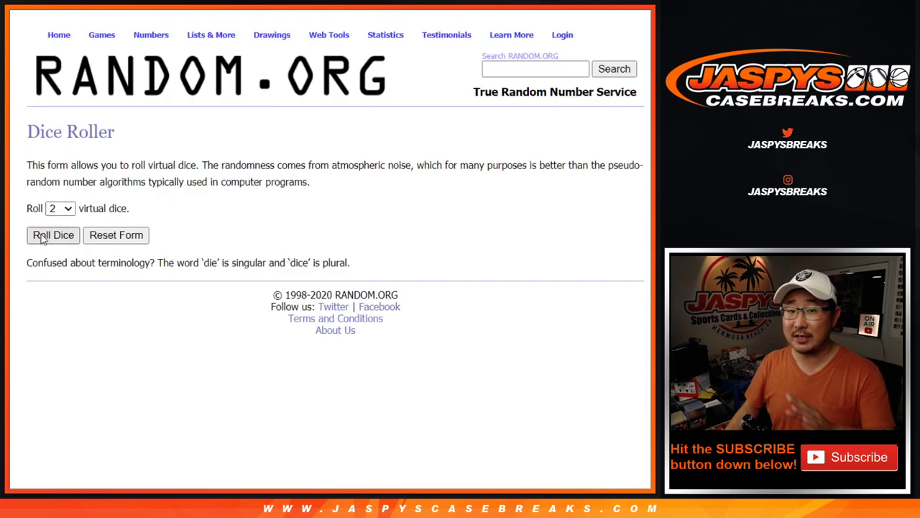
left_click(41, 238)
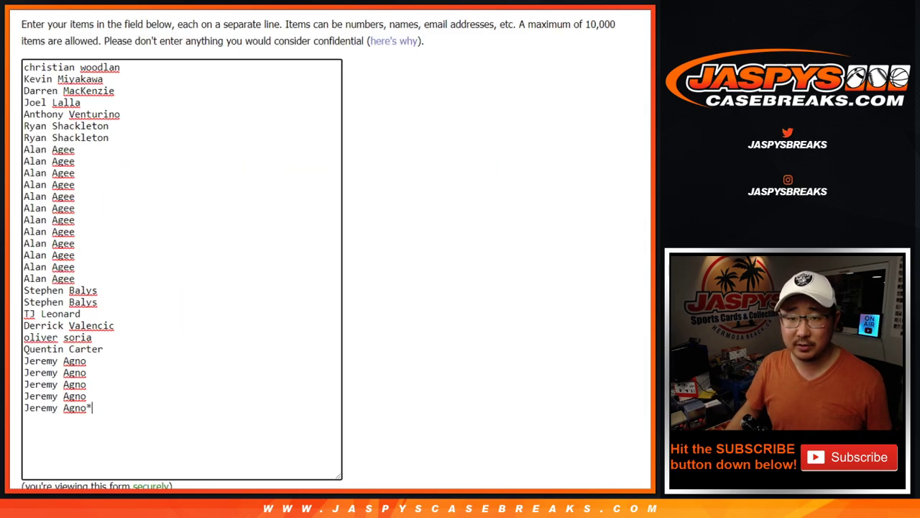
- Shuffle the 30 customer names six times with Randomize and Again!
scroll(319, 277, "down", 2)
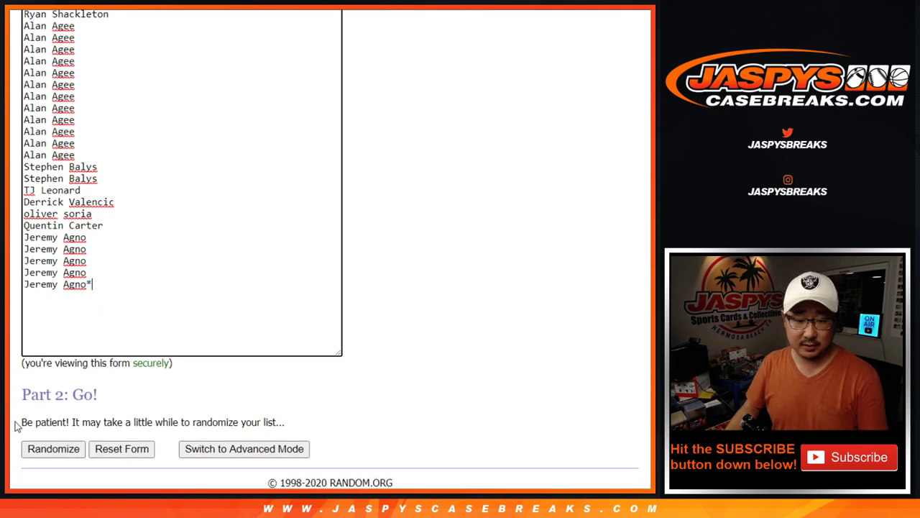
left_click(33, 449)
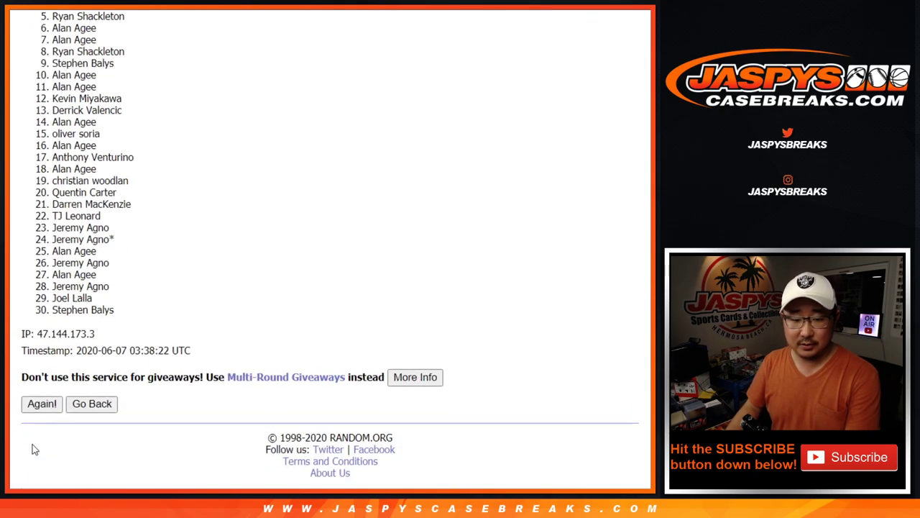
left_click(31, 408)
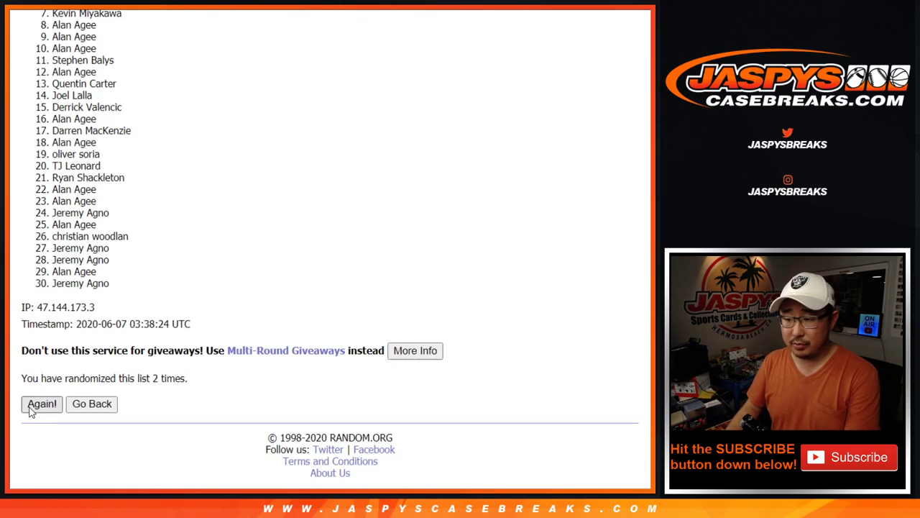
left_click(32, 407)
left_click(32, 406)
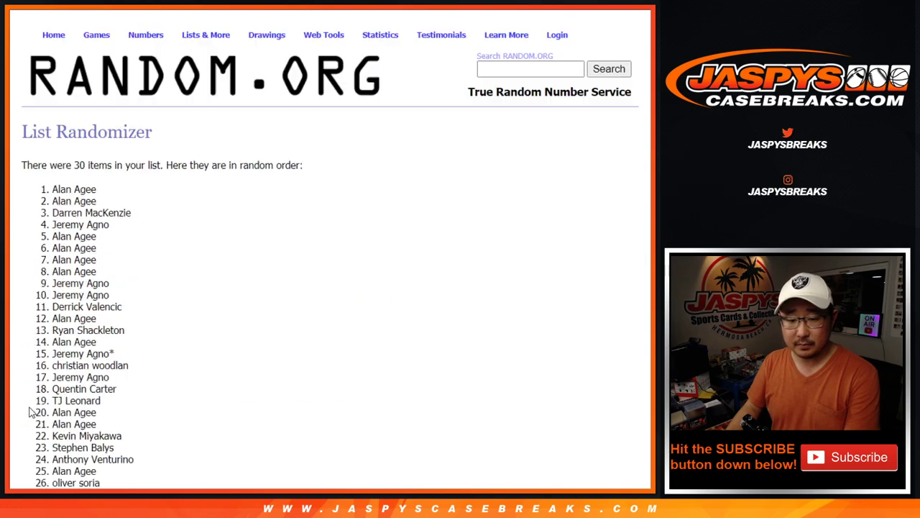
left_click(32, 407)
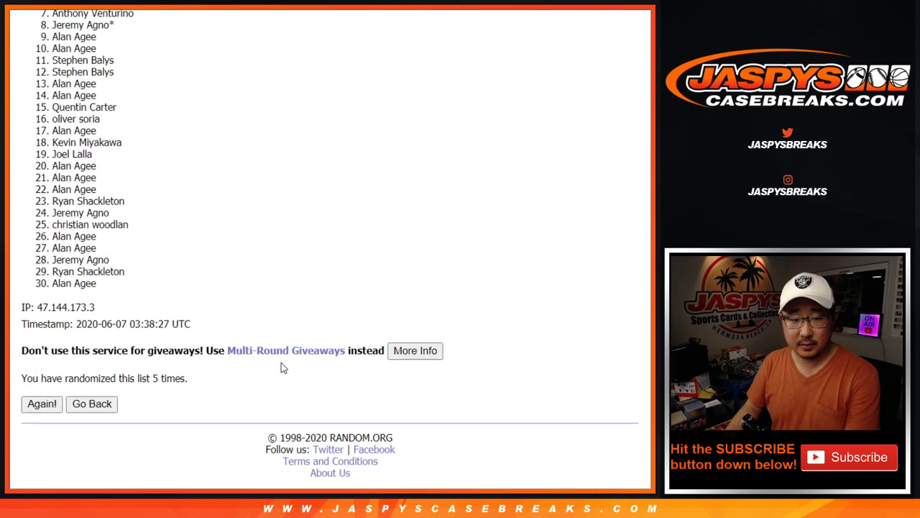
- Copy the final name order, paste it at A1 in Sheets, and return to the results
scroll(164, 263, "up", 2)
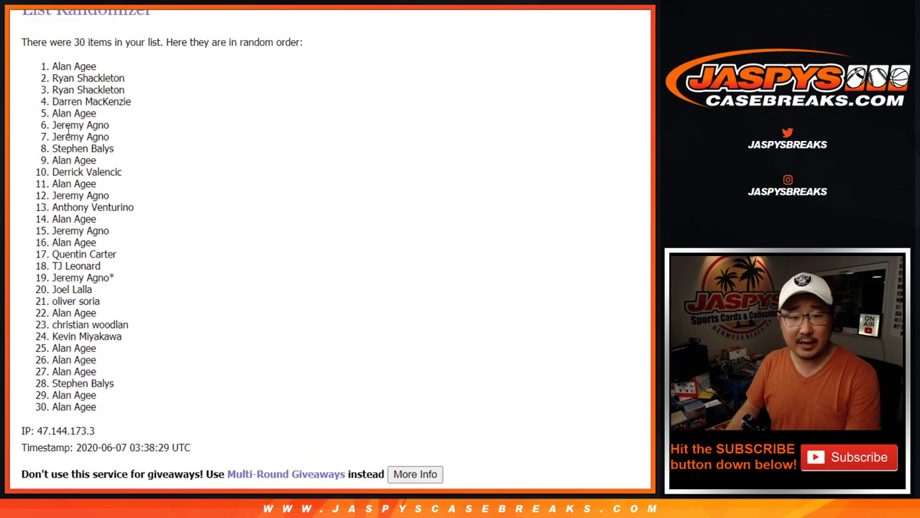
mouse_move(53, 66)
left_mouse_down()
mouse_move(162, 380)
mouse_move(171, 447)
mouse_move(151, 399)
mouse_move(153, 408)
left_mouse_up()
scroll(153, 408, "down", 1)
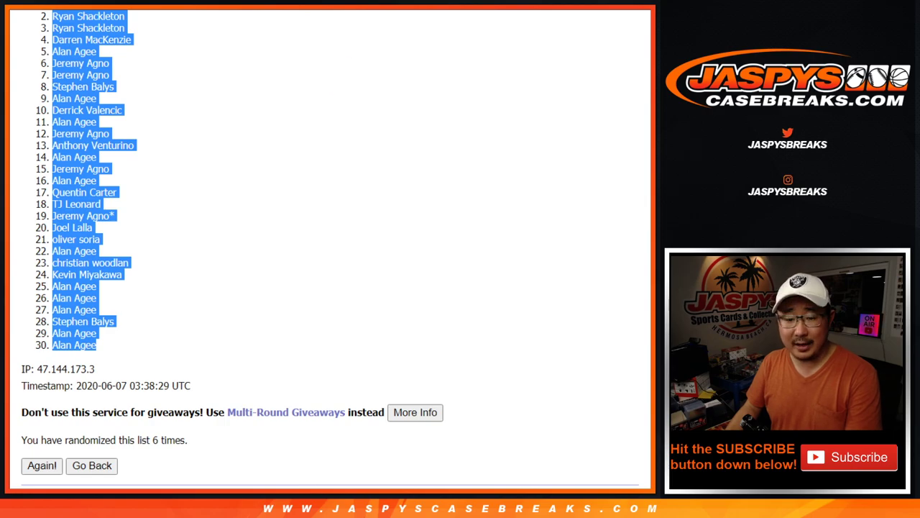
key("ctrl+Tab")
right_click(54, 109)
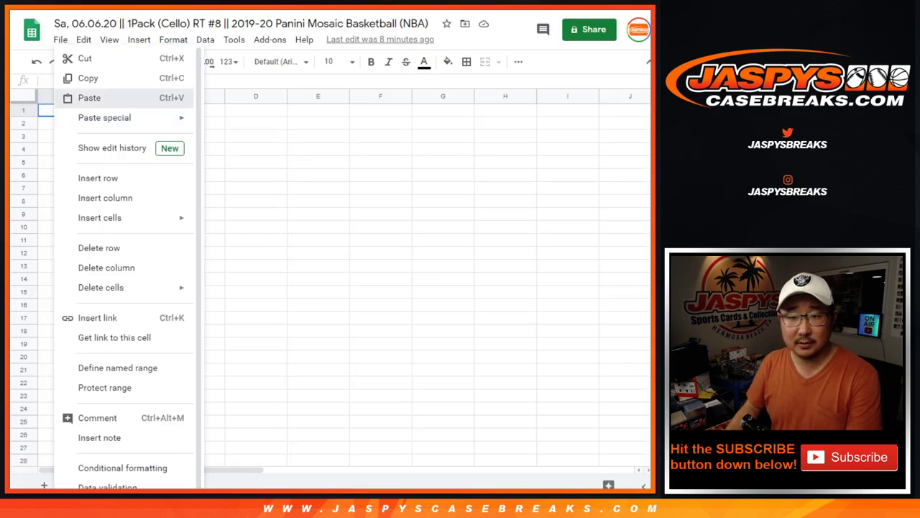
key("ctrl+Tab")
key("ctrl+Tab")
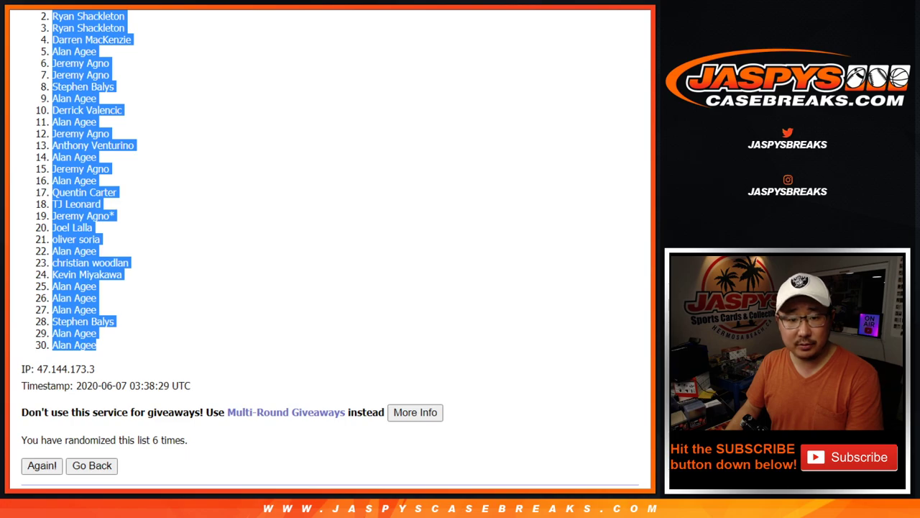
key("ctrl+Tab")
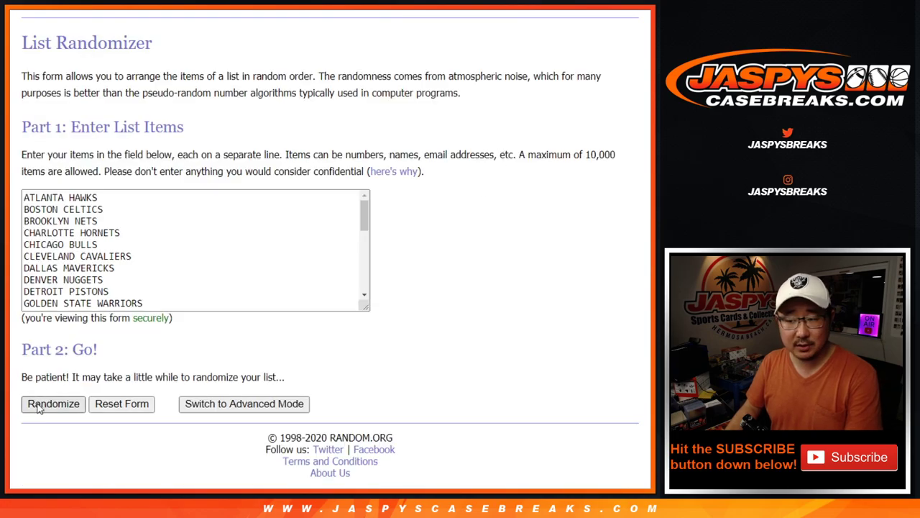
- Shuffle the 30 NBA team names six times with Randomize and Again!
left_click(40, 403)
scroll(39, 408, "down", 3)
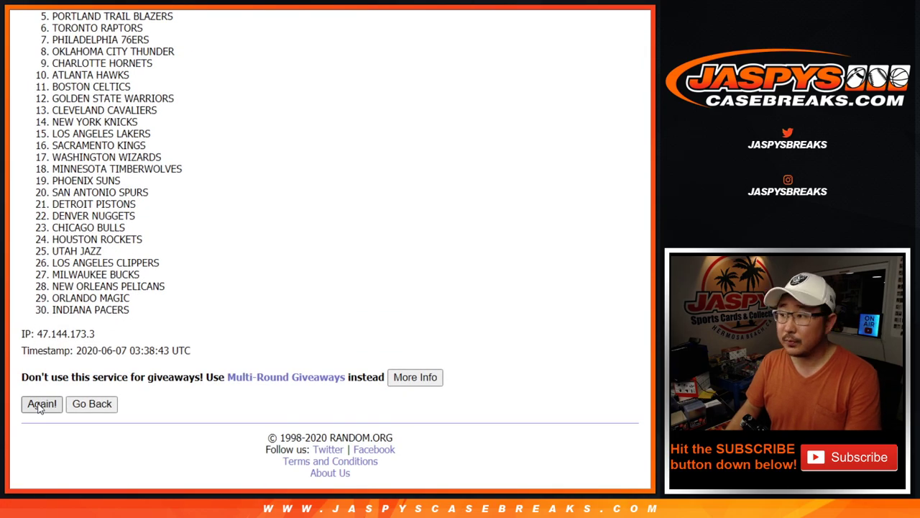
left_click(40, 405)
left_click(39, 406)
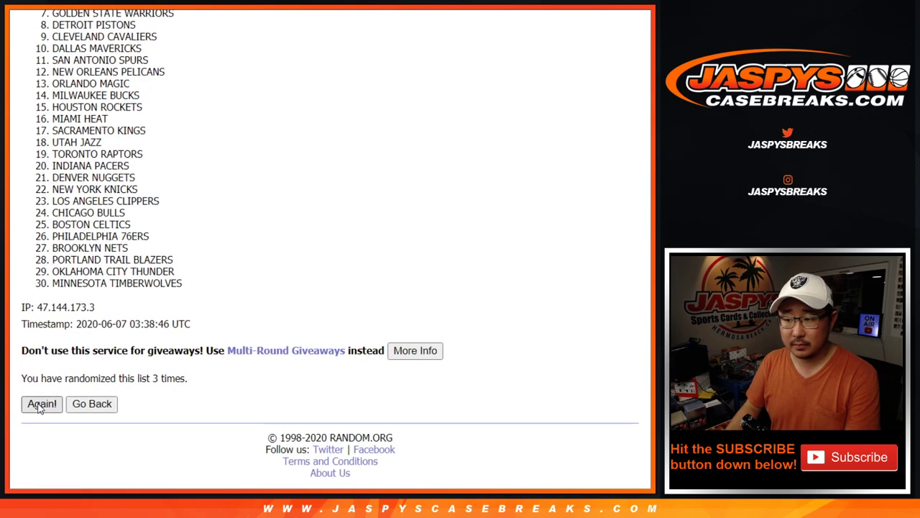
left_click(40, 406)
left_click(40, 405)
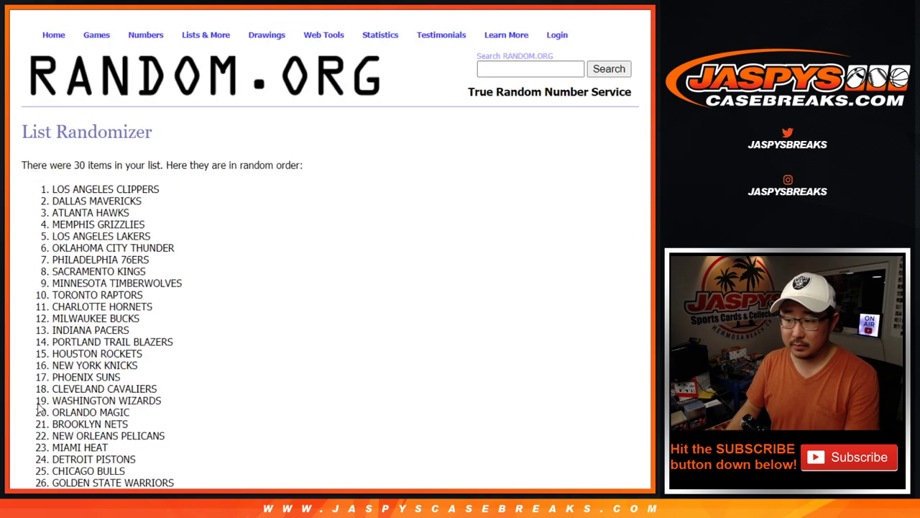
scroll(40, 408, "down", 3)
left_click(39, 405)
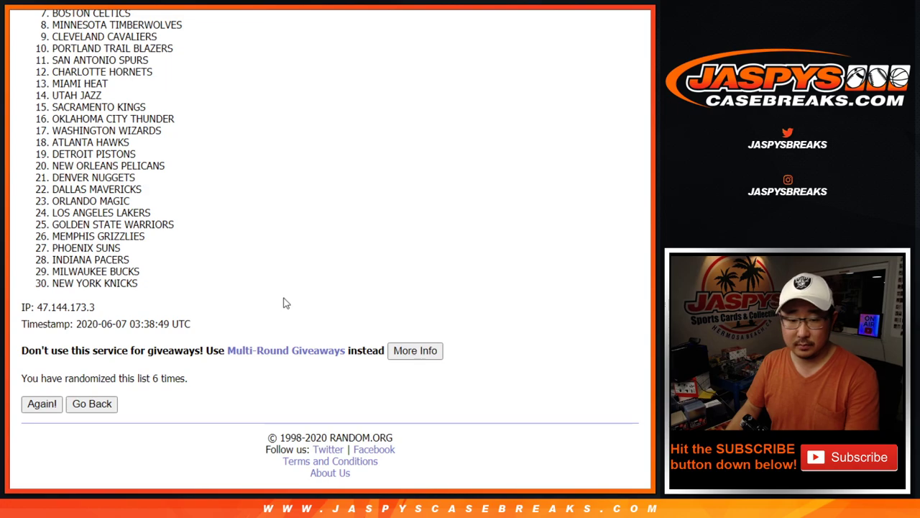
- Select the final team order, Brooklyn Nets through New York Knicks
scroll(295, 248, "up", 4)
scroll(295, 248, "down", 2)
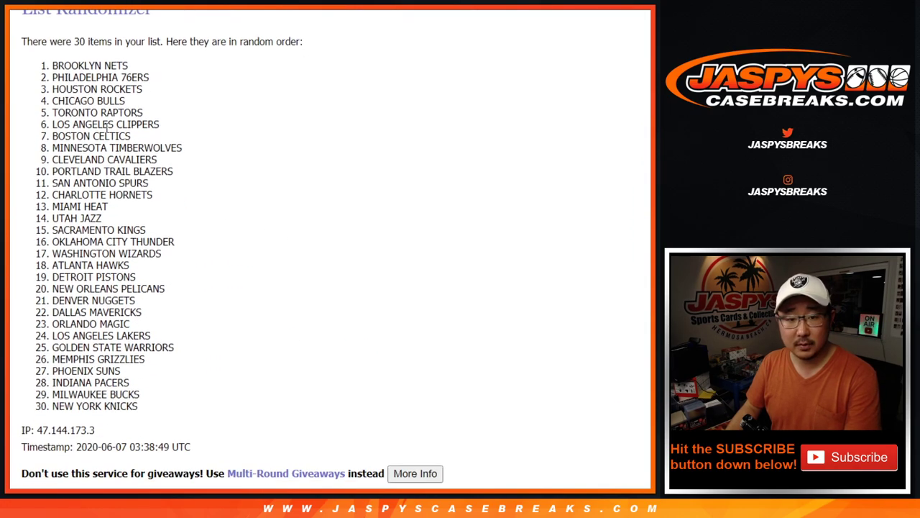
mouse_move(53, 66)
left_mouse_down()
mouse_move(108, 291)
mouse_move(147, 336)
mouse_move(162, 408)
left_mouse_up()
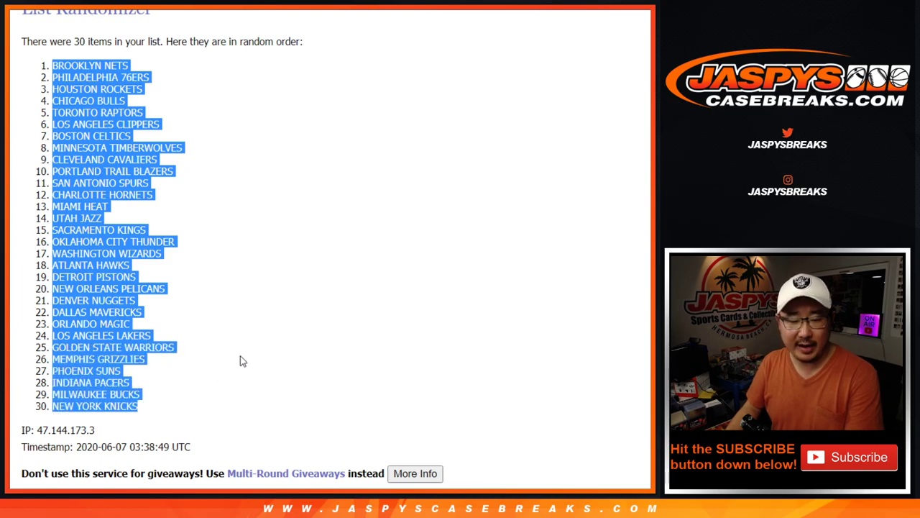
scroll(240, 362, "down", 1)
scroll(240, 347, "up", 1)
scroll(242, 350, "down", 1)
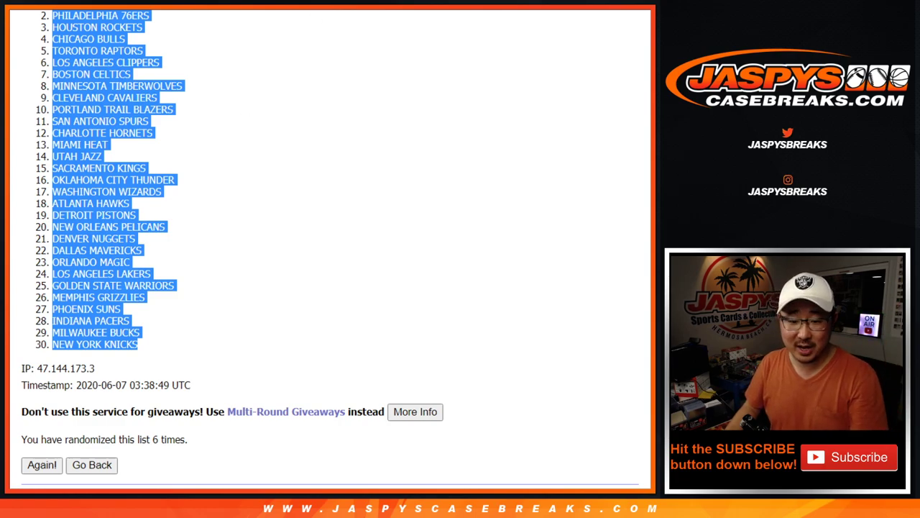
- Paste the shuffled team names into column B of the spreadsheet
key("ctrl+Tab")
right_click(127, 115)
left_click(161, 97)
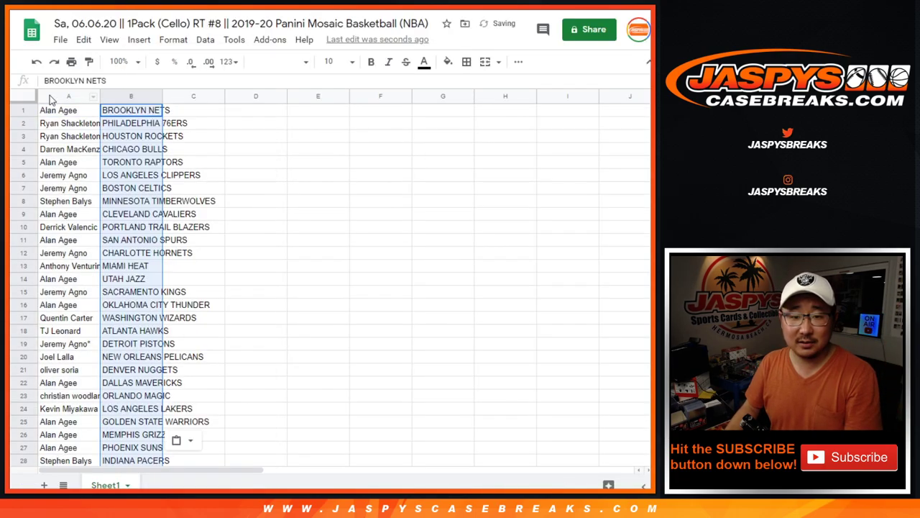
- Set the whole sheet to Cambria font at size 12
left_click(23, 97)
left_click(280, 61)
left_click(311, 180)
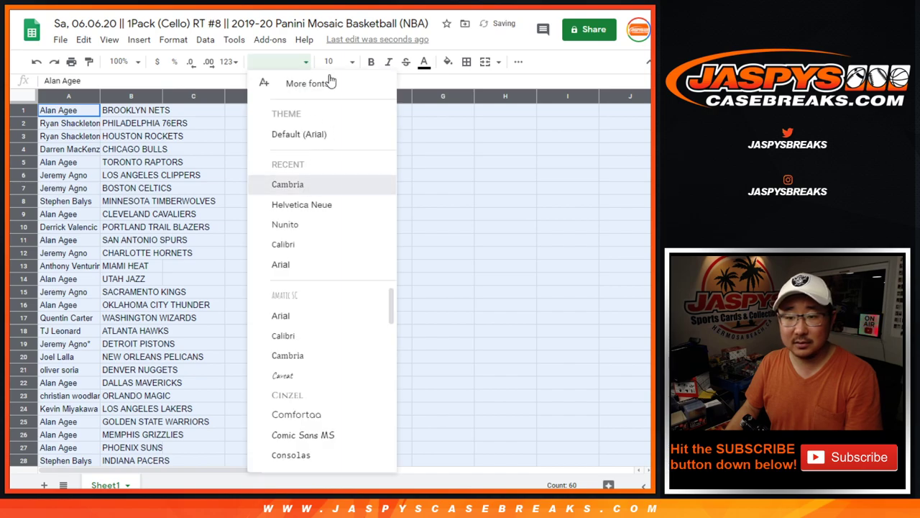
left_click(329, 61)
left_click(331, 220)
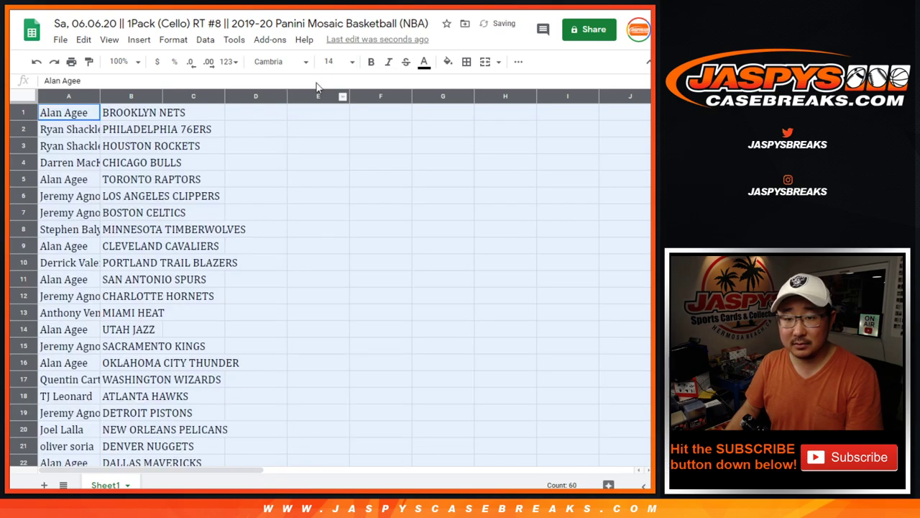
left_click(336, 61)
left_click(333, 202)
- Zoom the sheet to 125% and widen column A to fit full names
left_click(121, 61)
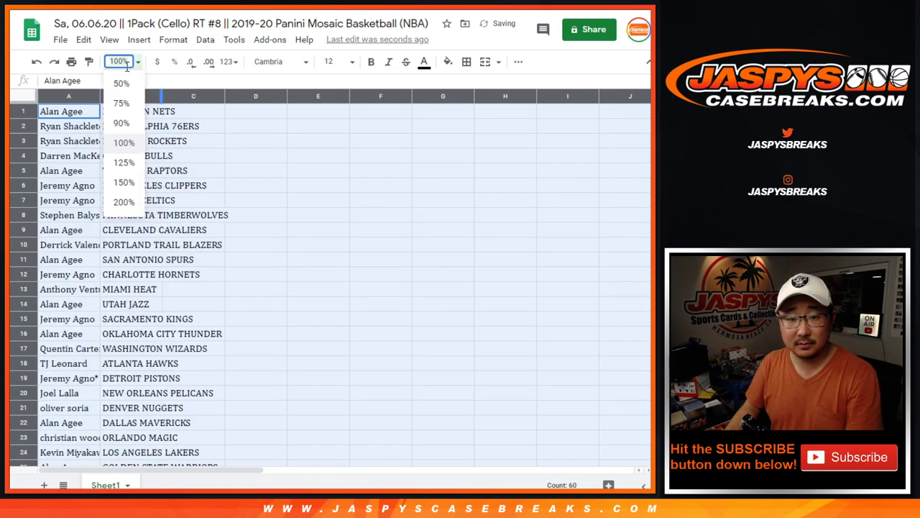
left_click(124, 162)
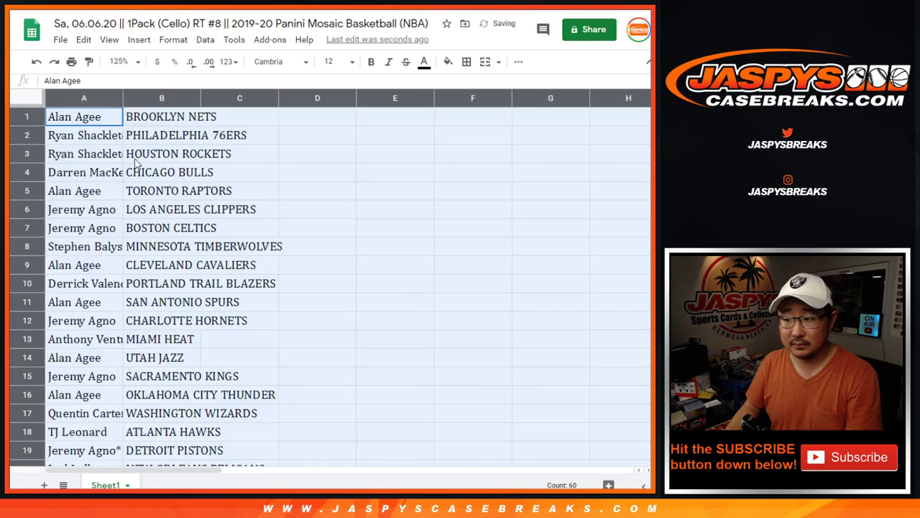
double_click(122, 97)
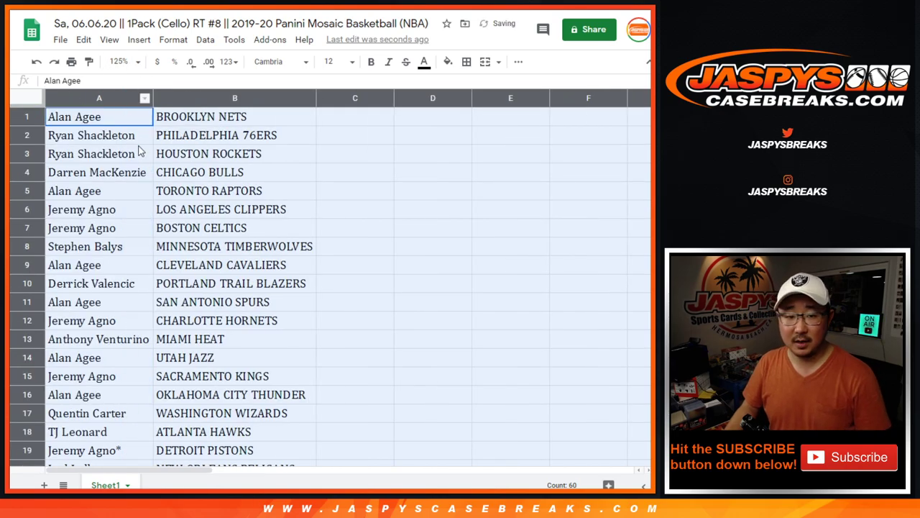
- Check rows 1–30 of names and teams, then set zoom to 80% so all show
left_click(190, 379, "shift")
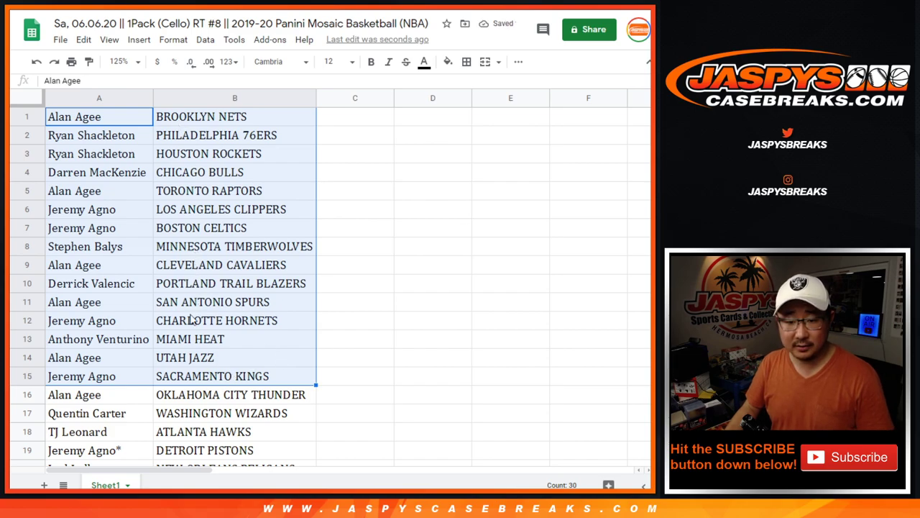
scroll(194, 379, "down", 3)
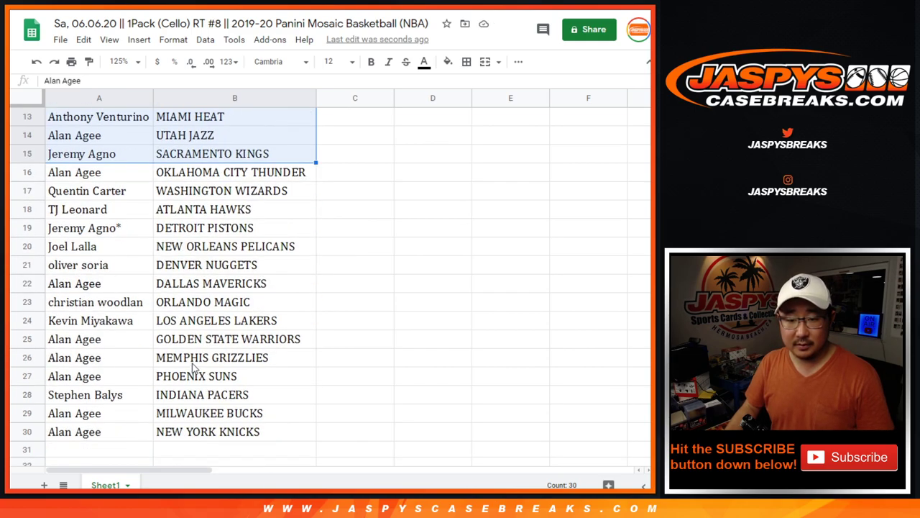
left_click(141, 175)
left_click(202, 437, "shift")
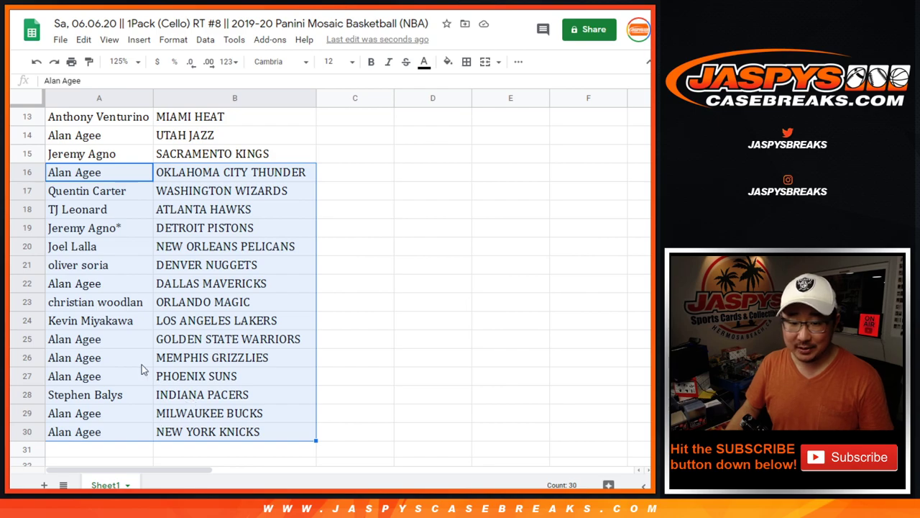
left_click_drag(133, 365, 182, 363)
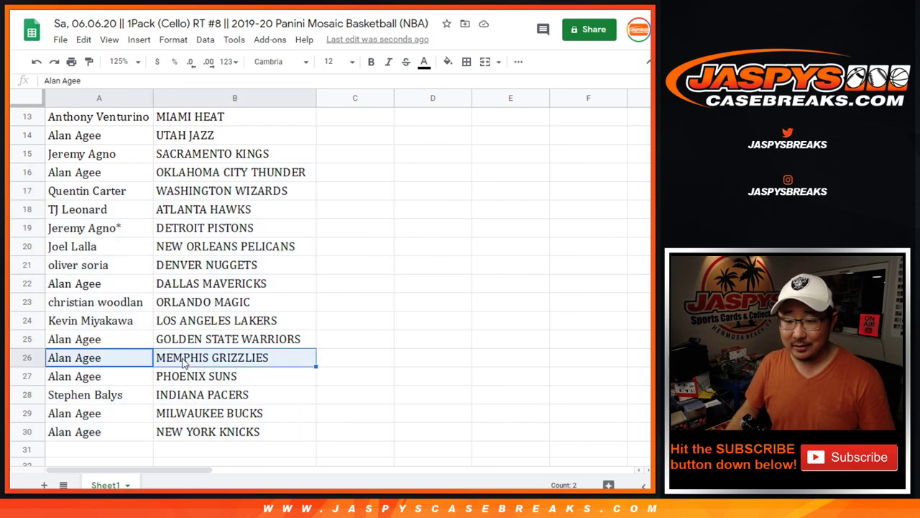
left_click(190, 320)
left_click(123, 62)
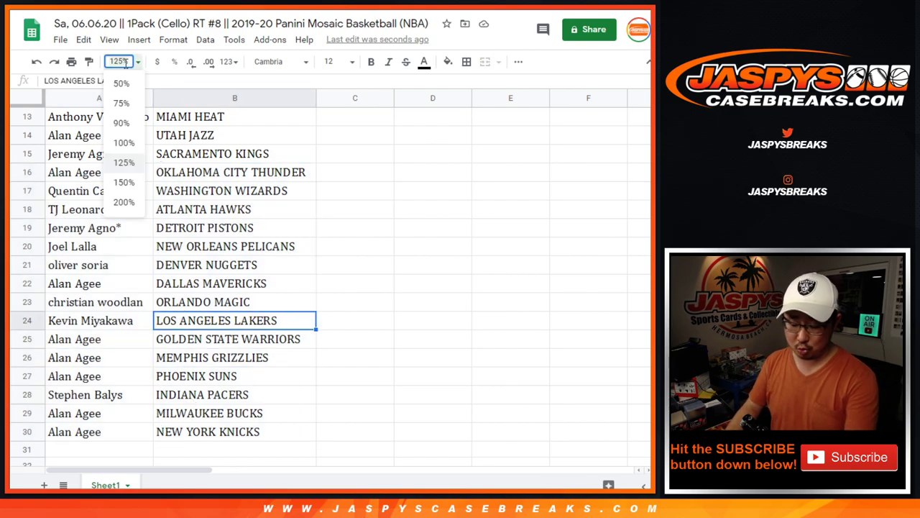
type("80")
key("Return")
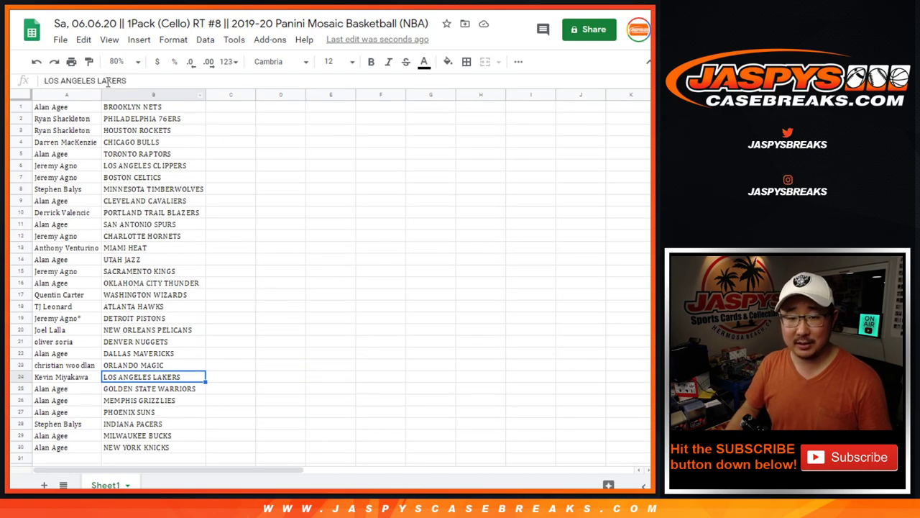
- Sort the sheet A to Z by the team column B
left_click(131, 95)
left_click(205, 39)
left_click(216, 63)
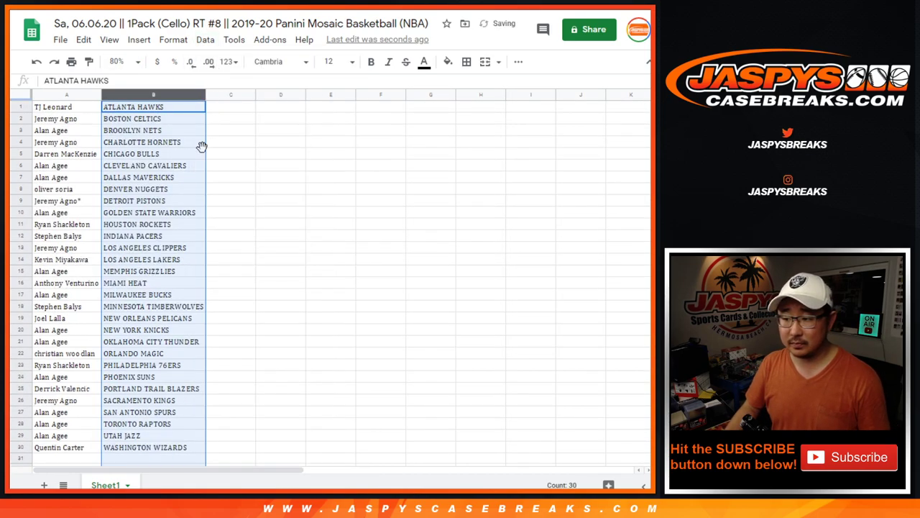
left_click(85, 202)
- Add all borders to the whole table and center-align the names and teams
key("ctrl+a")
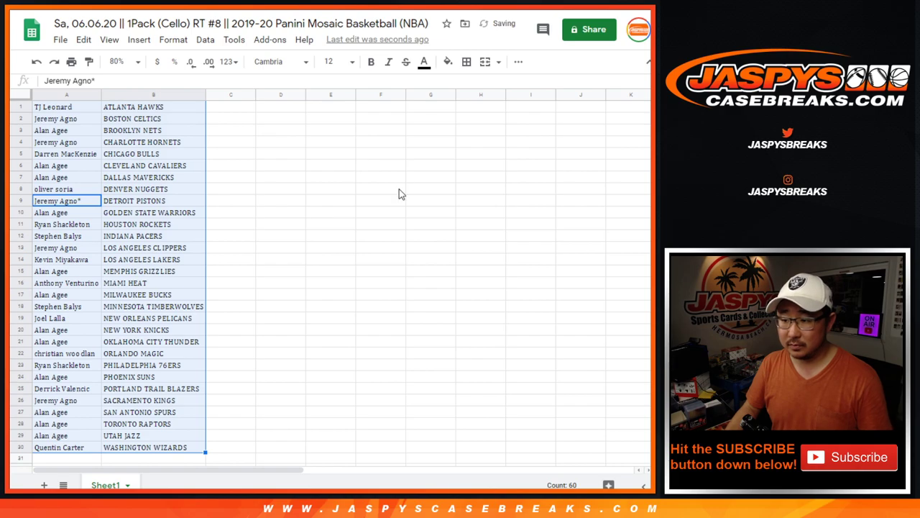
left_click(466, 62)
left_click(473, 85)
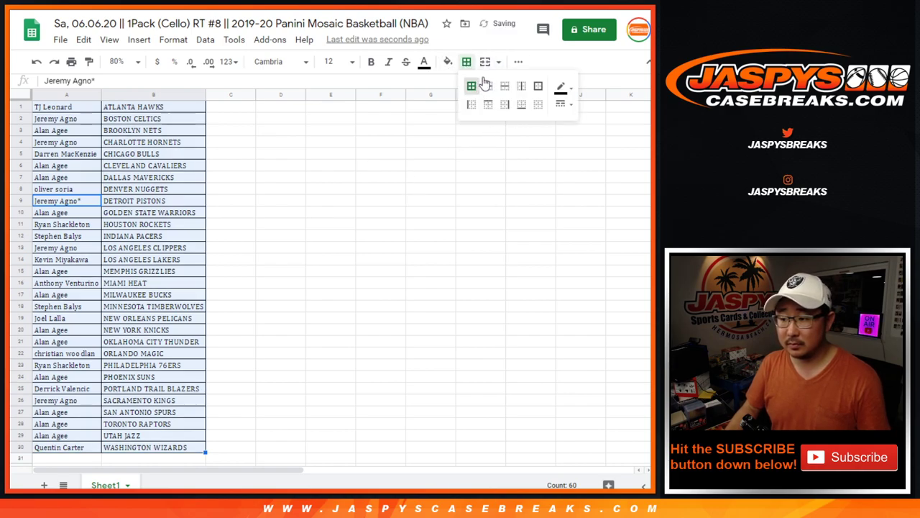
left_click(518, 62)
left_click(332, 85)
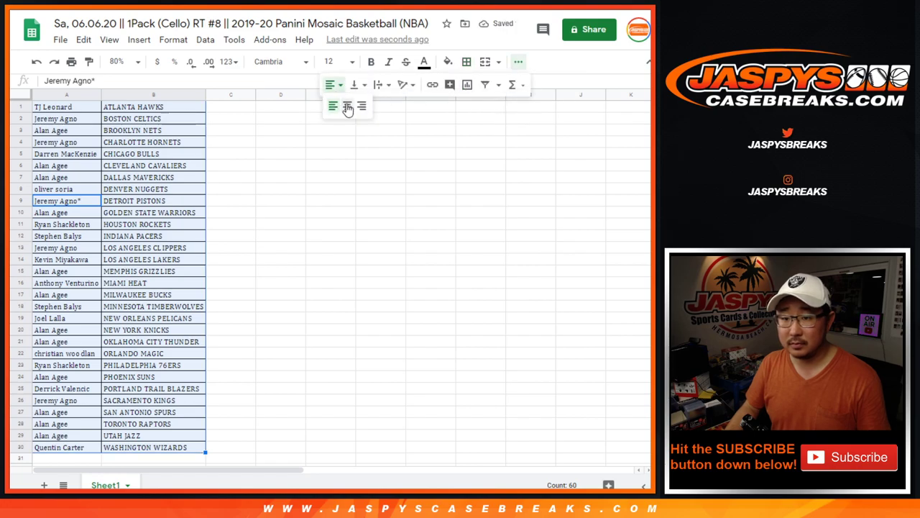
left_click(346, 107)
- Print the sheet in portrait orientation with the workbook title as a header
left_click(71, 62)
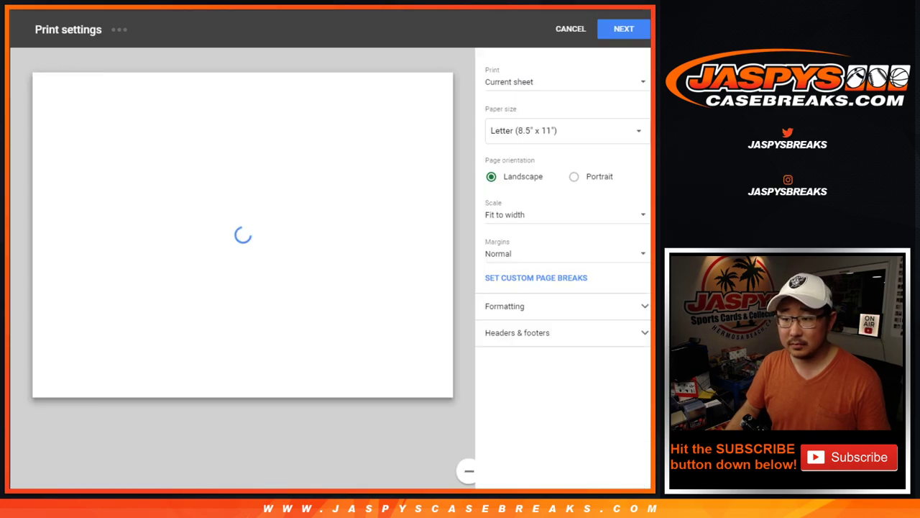
left_click(607, 178)
left_click(546, 333)
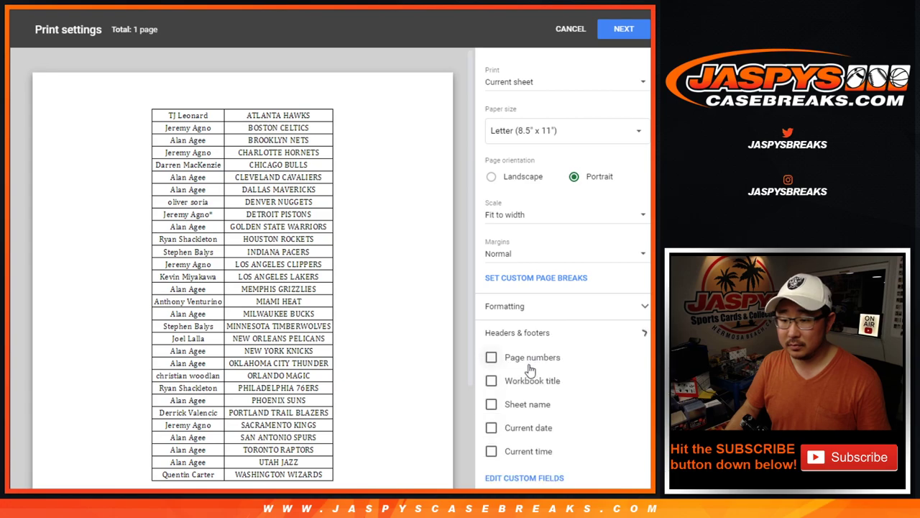
left_click(491, 380)
left_click(608, 29)
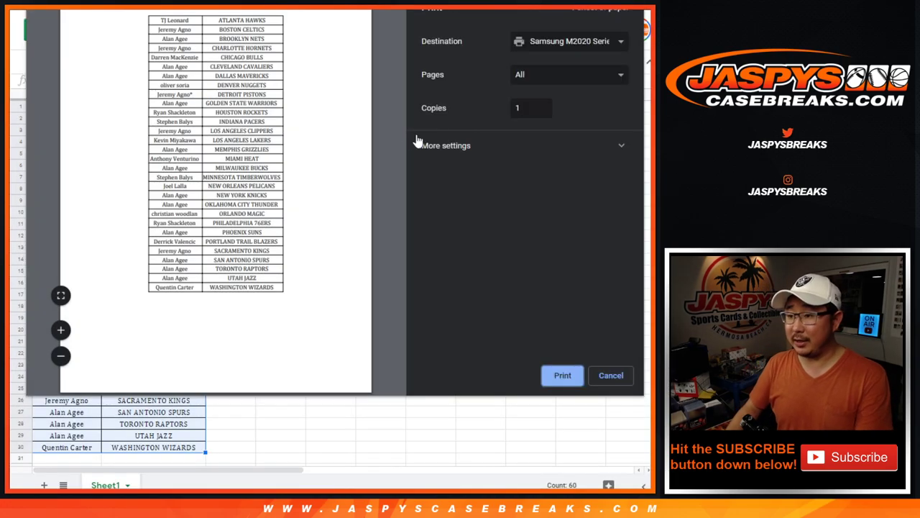
key("Return")
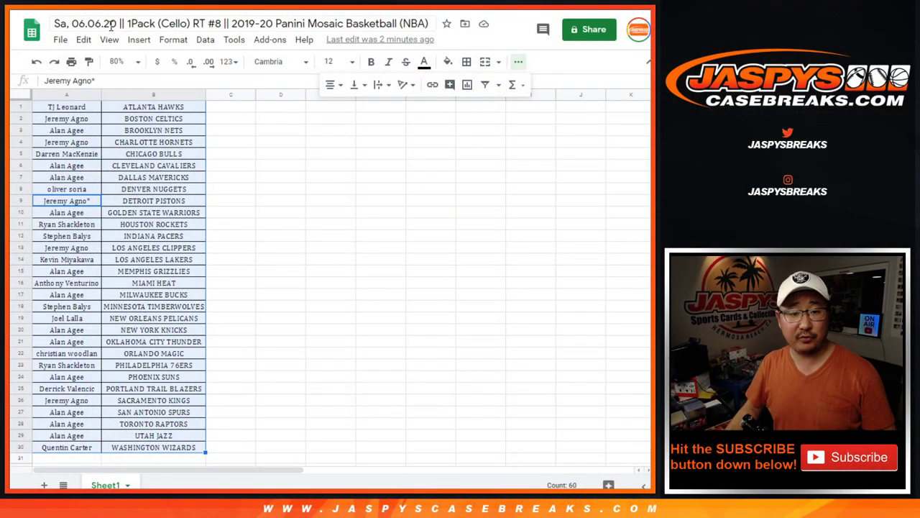
- Copy names A1:A30 into the List Randomizer and roll two dice, getting 4 and 5
left_click(91, 108)
left_click(91, 452, "shift")
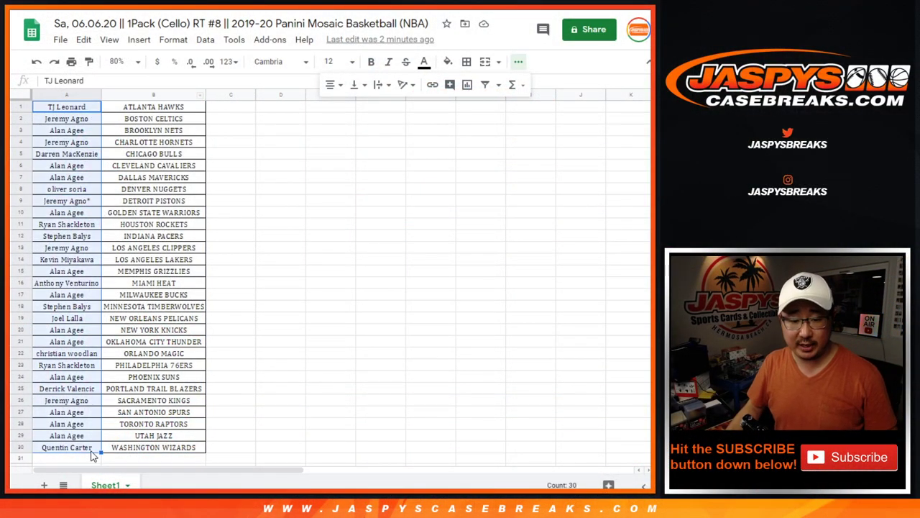
key("alt+Tab")
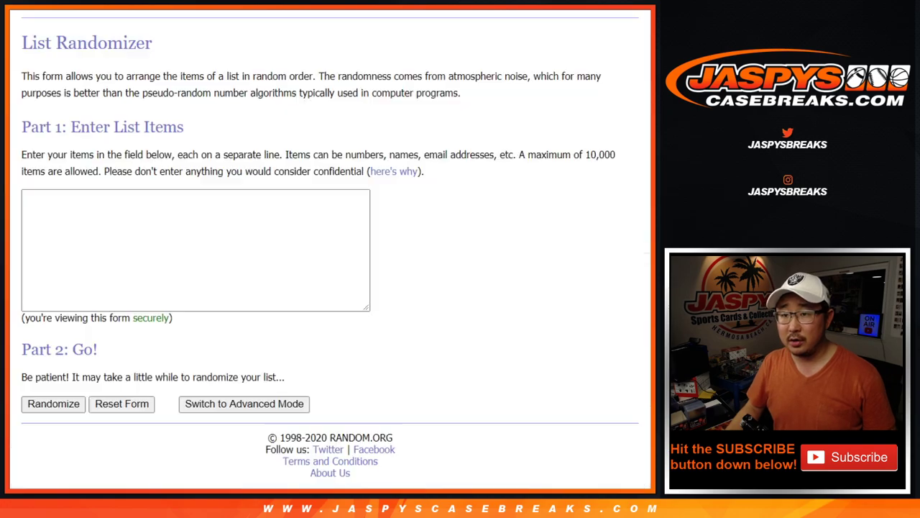
left_click(318, 251)
key("ctrl+v")
scroll(317, 253, "up", 7)
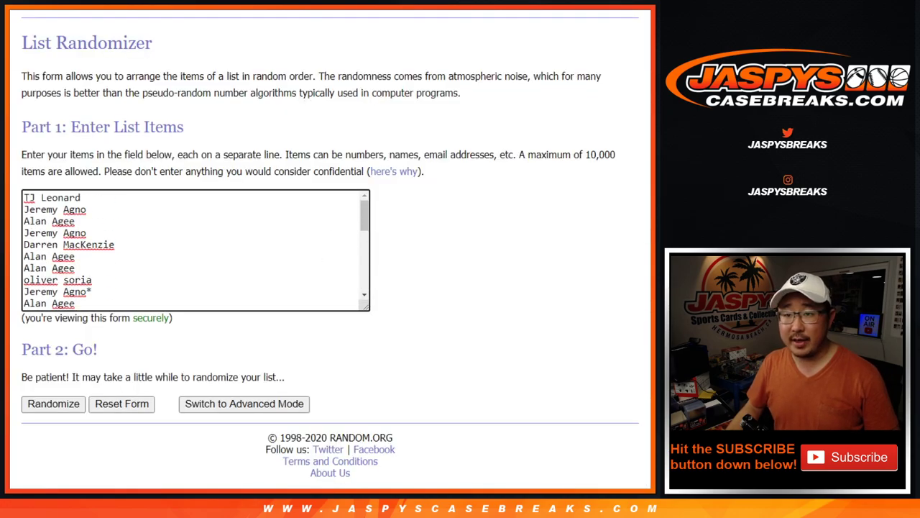
key("ctrl+Tab")
left_click(53, 236)
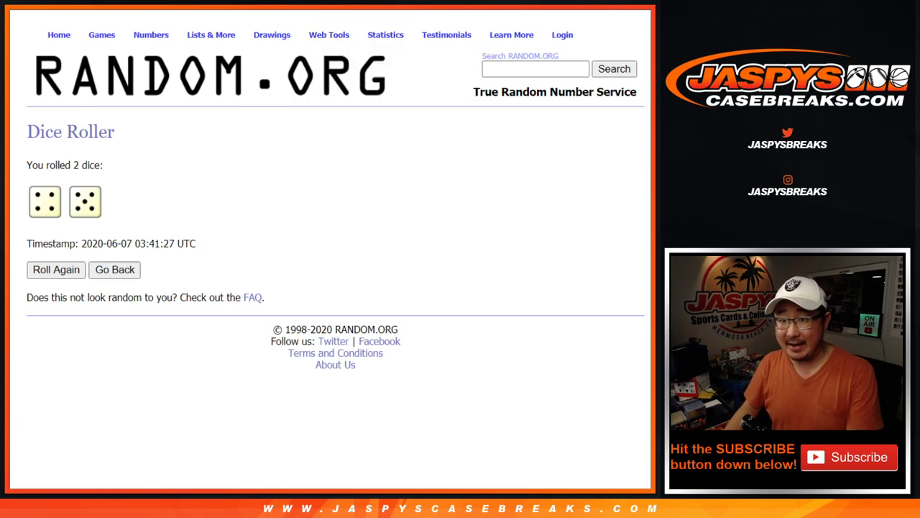
- Shuffle the 30 names nine times in the List Randomizer, then view the 4-and-5 roll
key("ctrl+Tab")
left_click(44, 404)
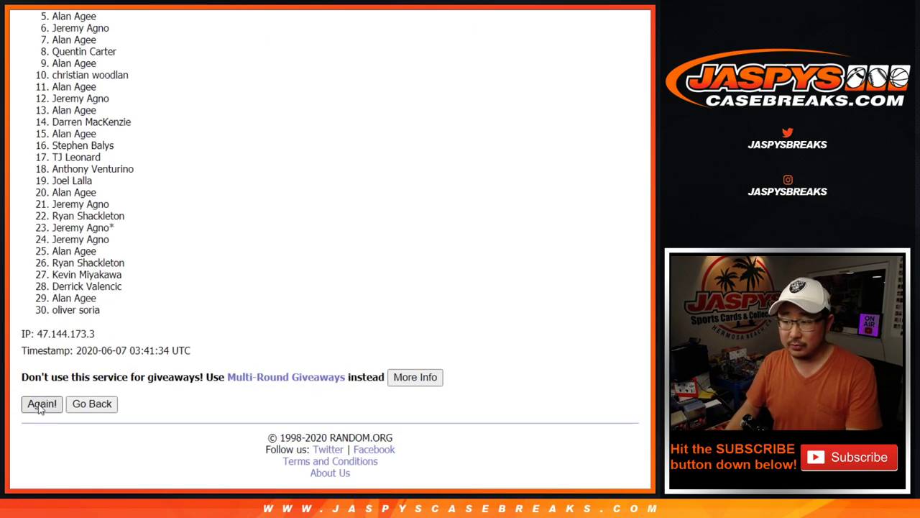
left_click(39, 407)
left_click(39, 407)
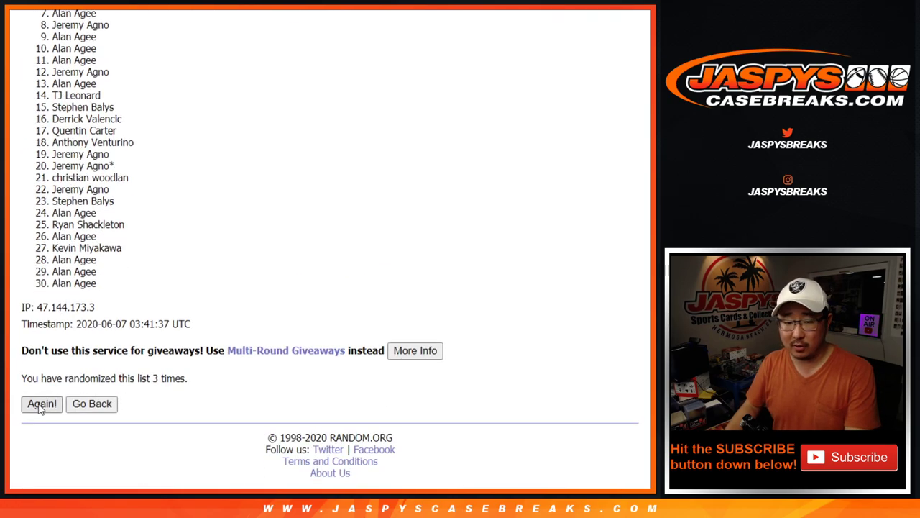
left_click(40, 407)
left_click(40, 407)
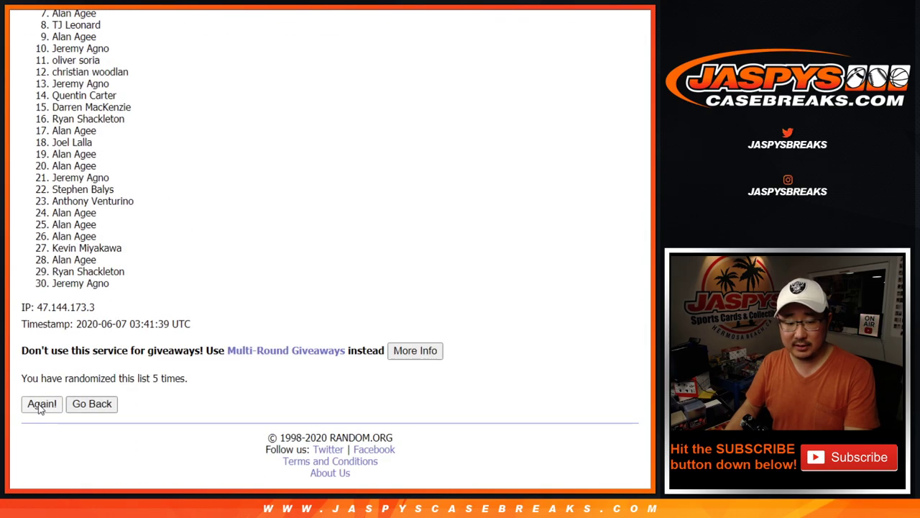
left_click(39, 406)
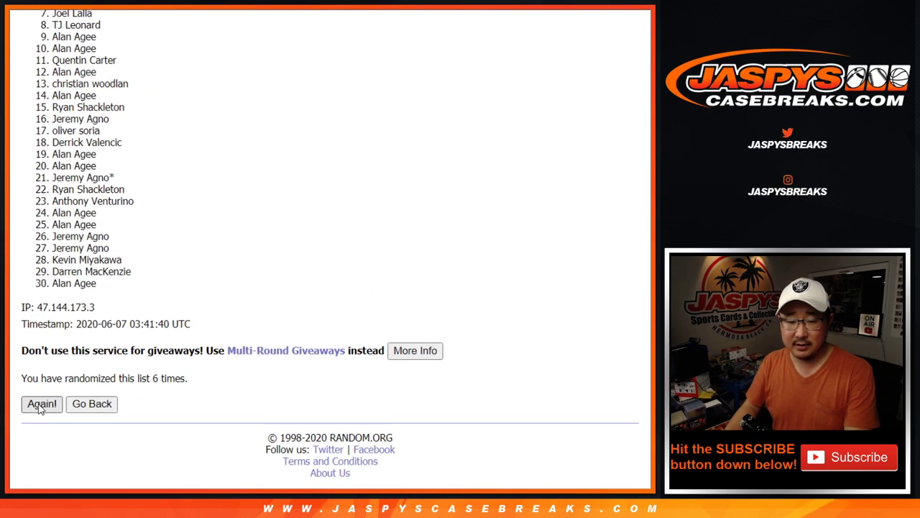
left_click(40, 407)
left_click(41, 407)
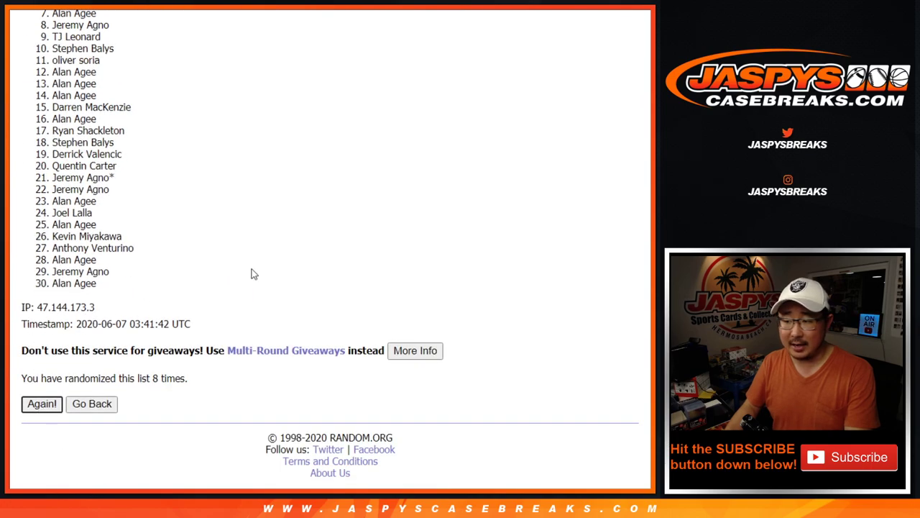
key("Return")
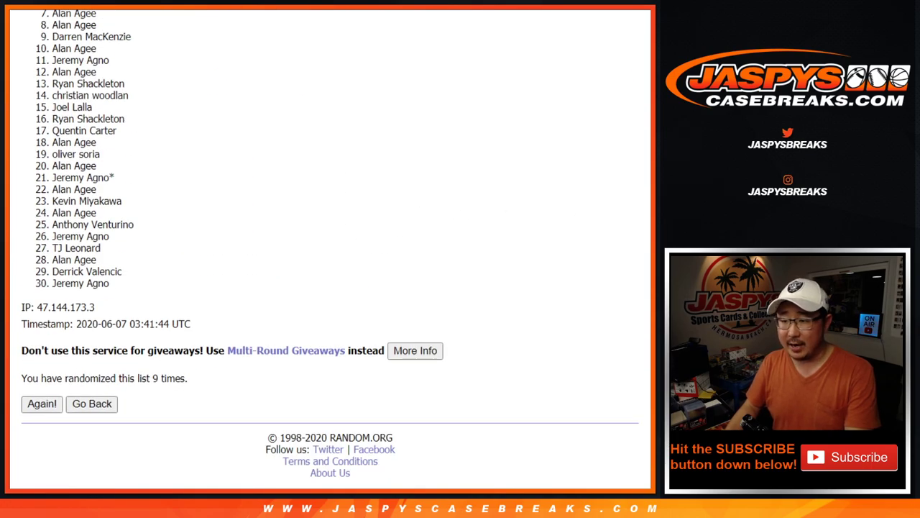
key("ctrl+Tab")
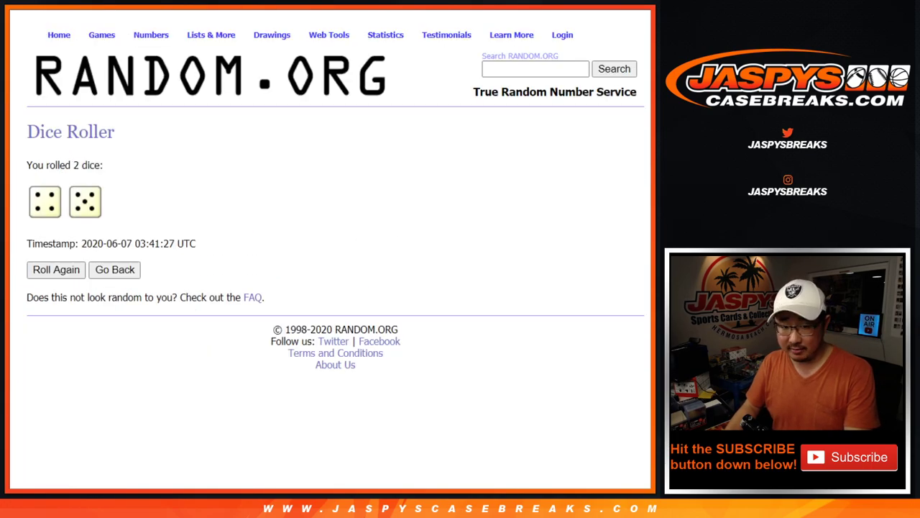
- Return to the nine-shuffle results, scroll to the top, and highlight names 1–5
key("ctrl+Tab")
scroll(584, 295, "up", 1)
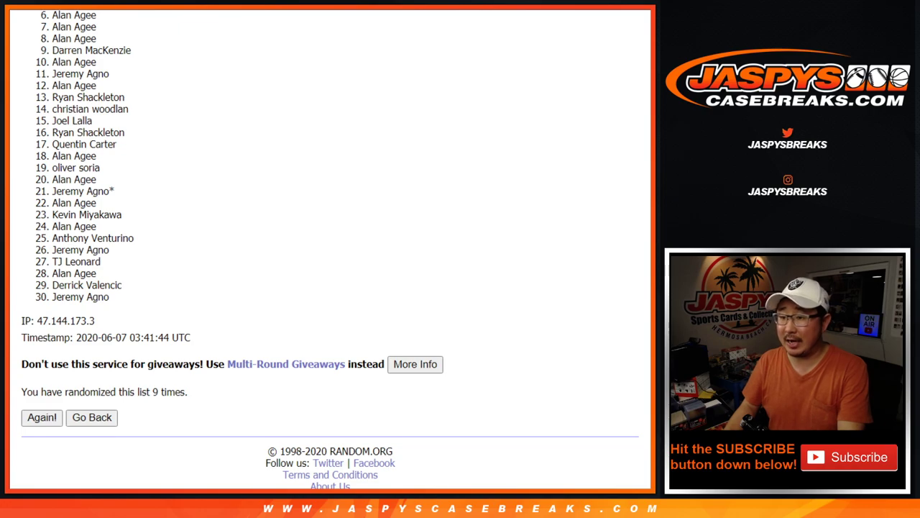
scroll(330, 249, "up", 2)
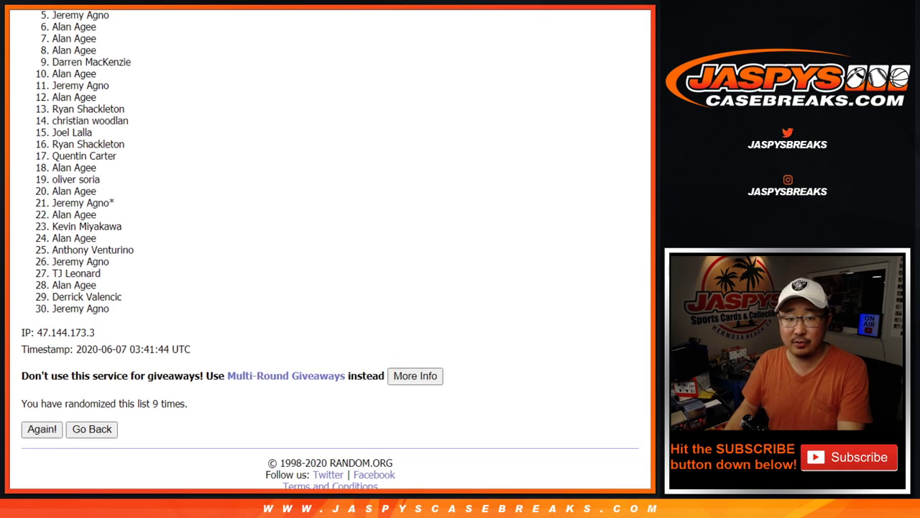
scroll(330, 248, "up", 2)
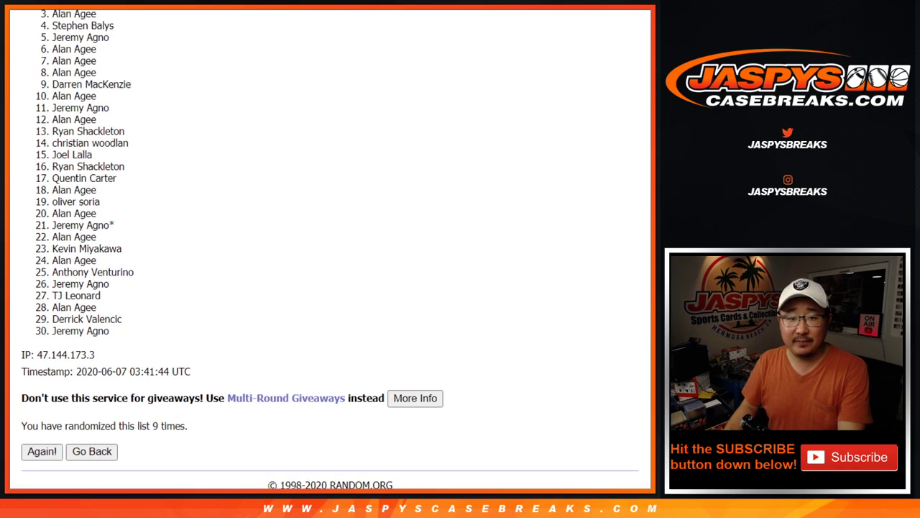
scroll(523, 157, "up", 1)
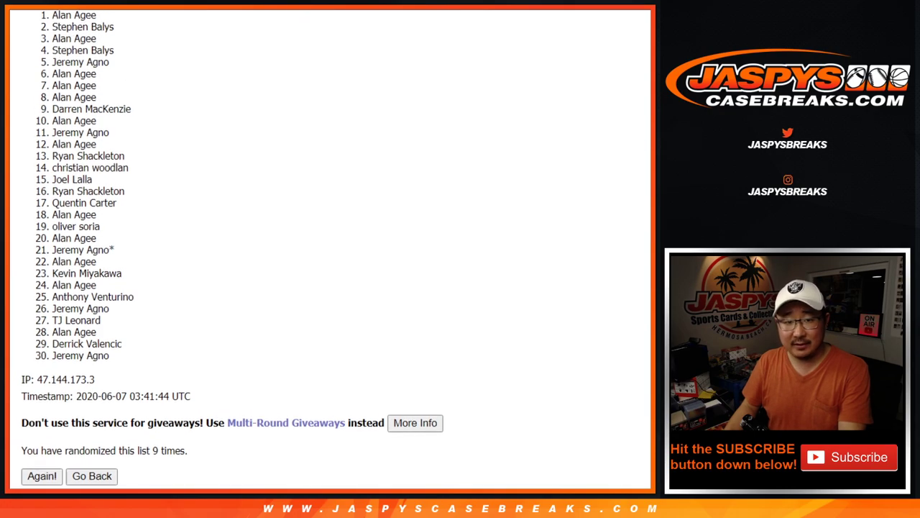
left_click_drag(53, 12, 119, 64)
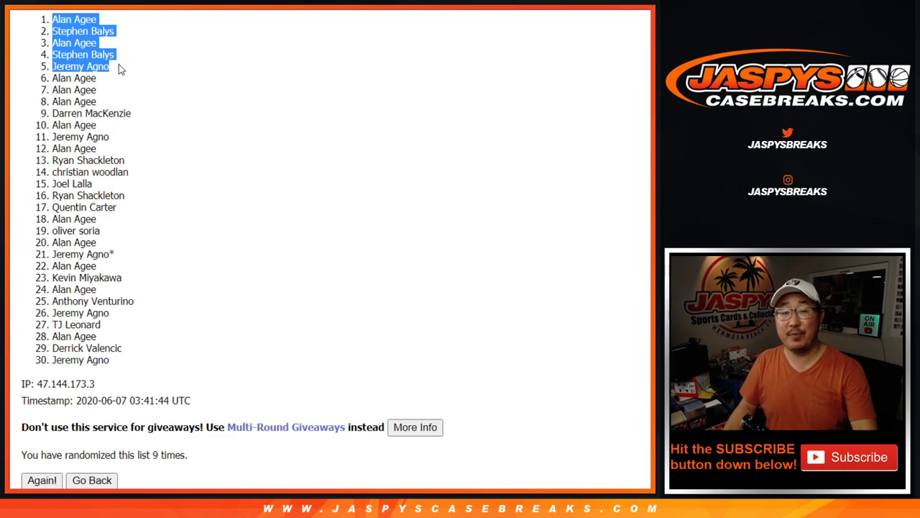